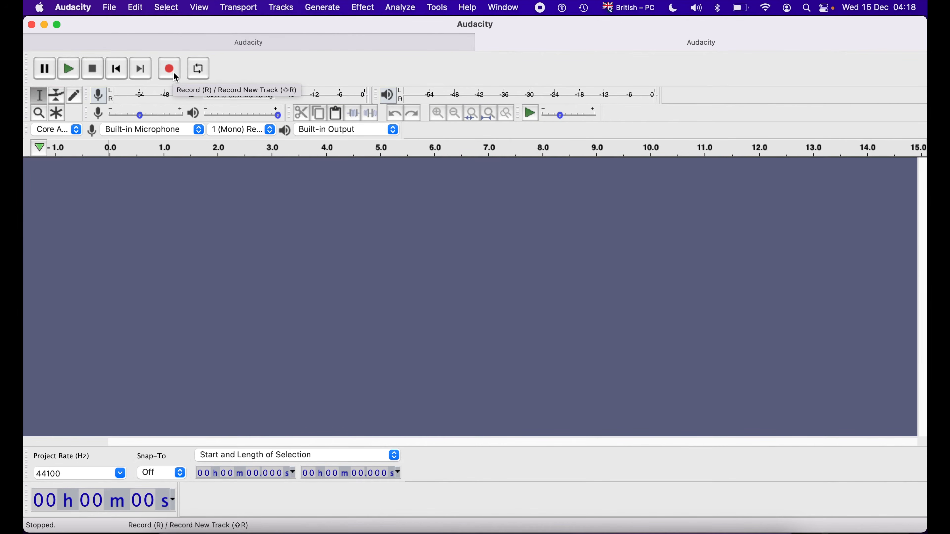
Record about 7 seconds of speech from the microphone and trim the silence from the start and end of the clip.
click(173, 71)
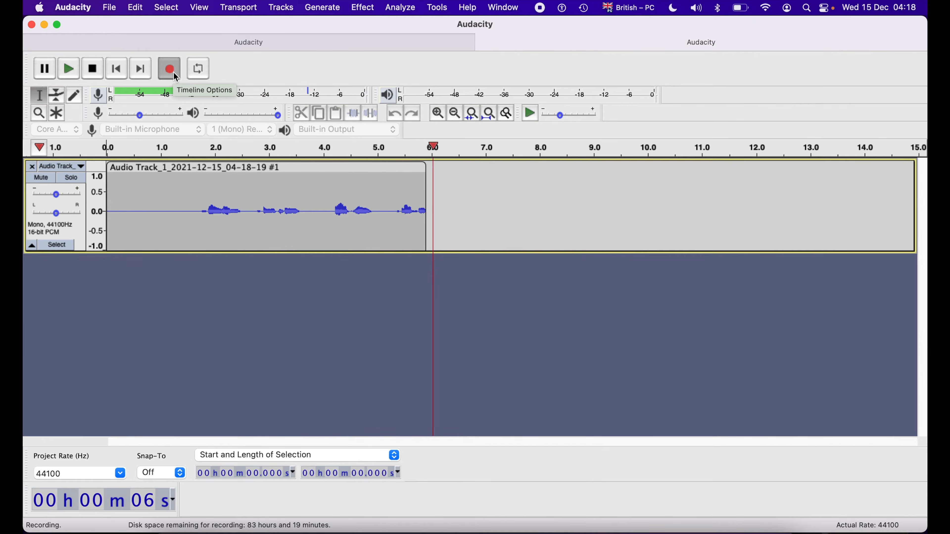
key(space)
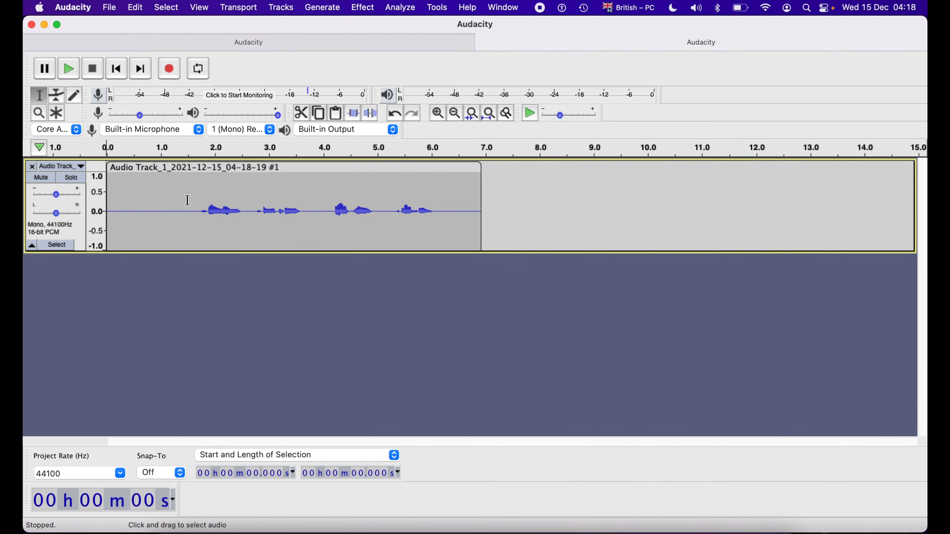
drag(180, 205, 108, 205)
key(BackSpace)
drag(391, 198, 417, 200)
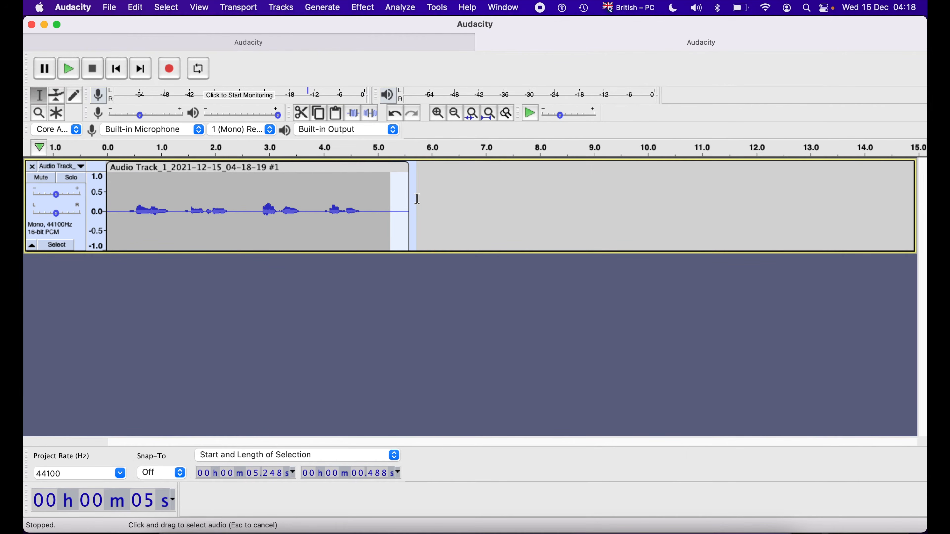
key(BackSpace)
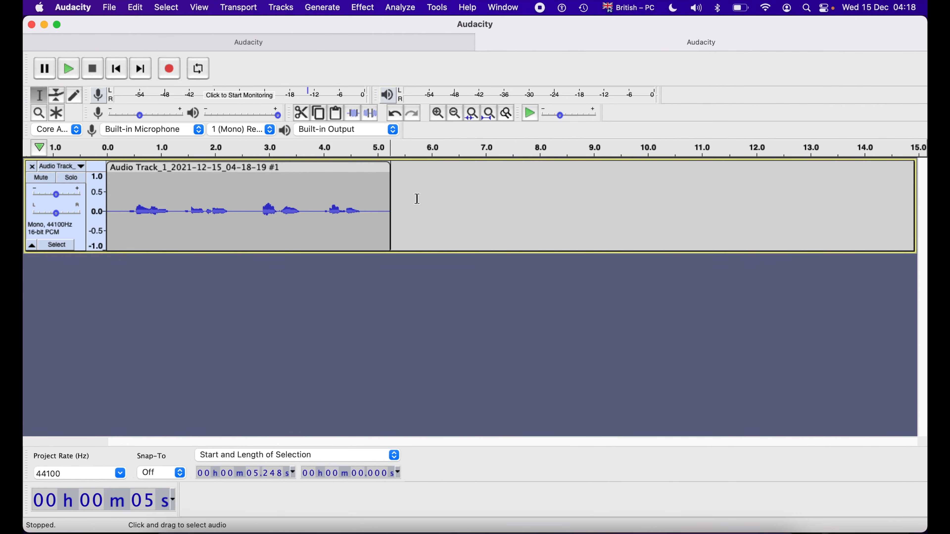
Split the recorded clip at about 1.3 s, in the pause after the first spoken phrase.
click(179, 206)
click(244, 208)
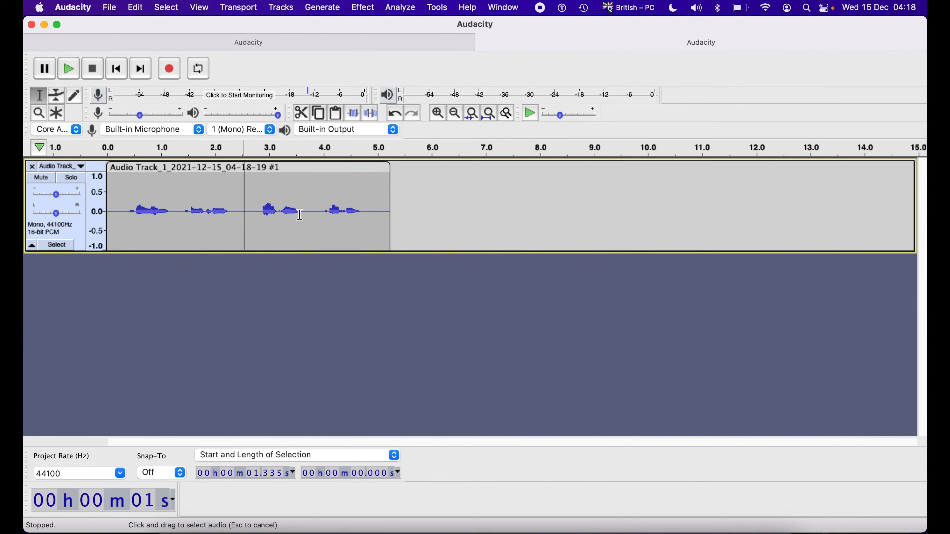
click(317, 209)
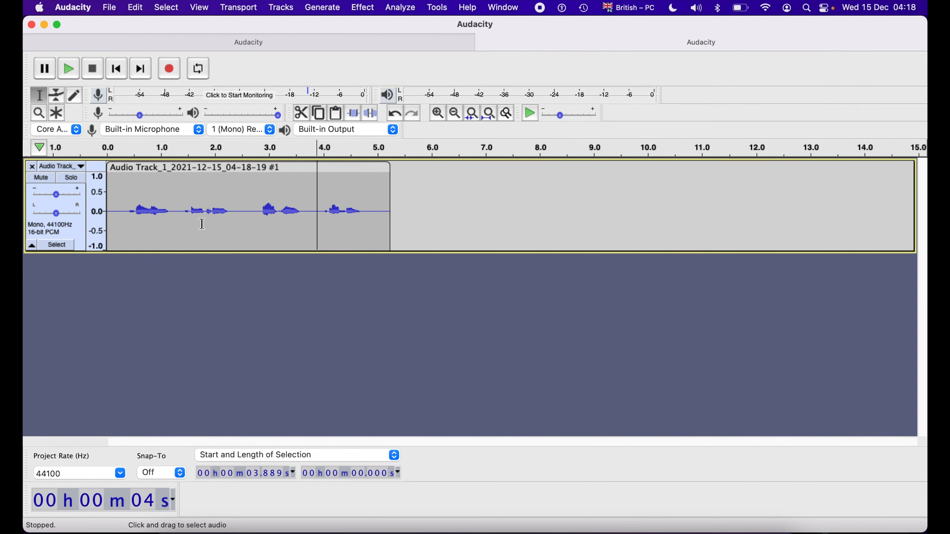
click(177, 203)
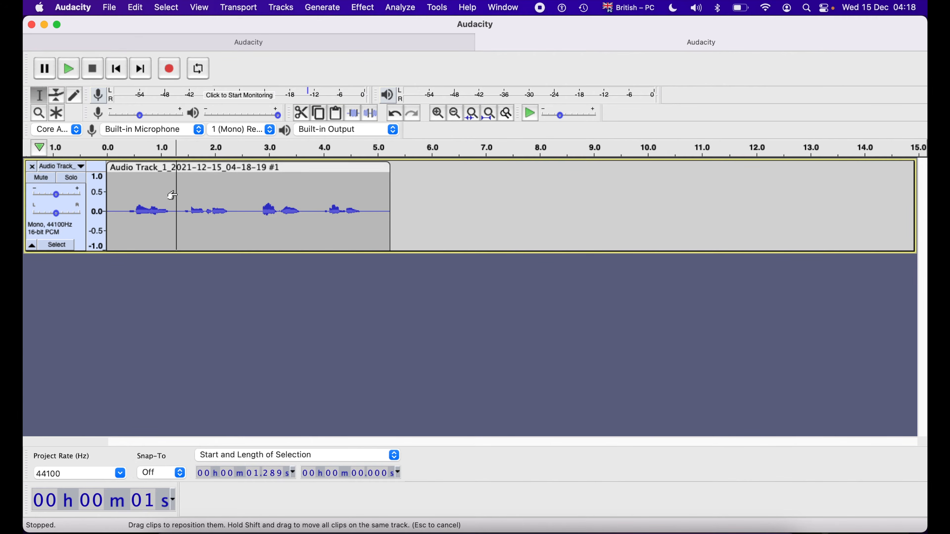
click(139, 7)
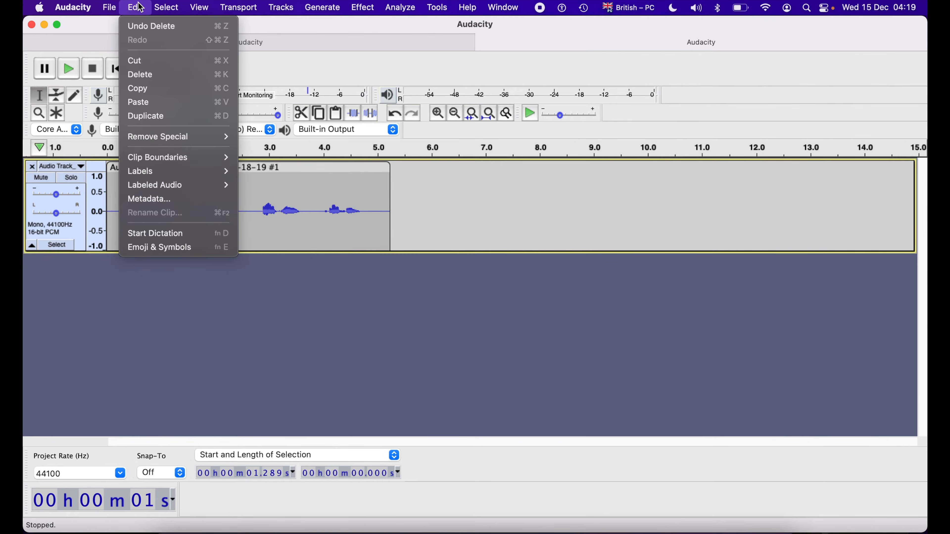
mouse_move(178, 171)
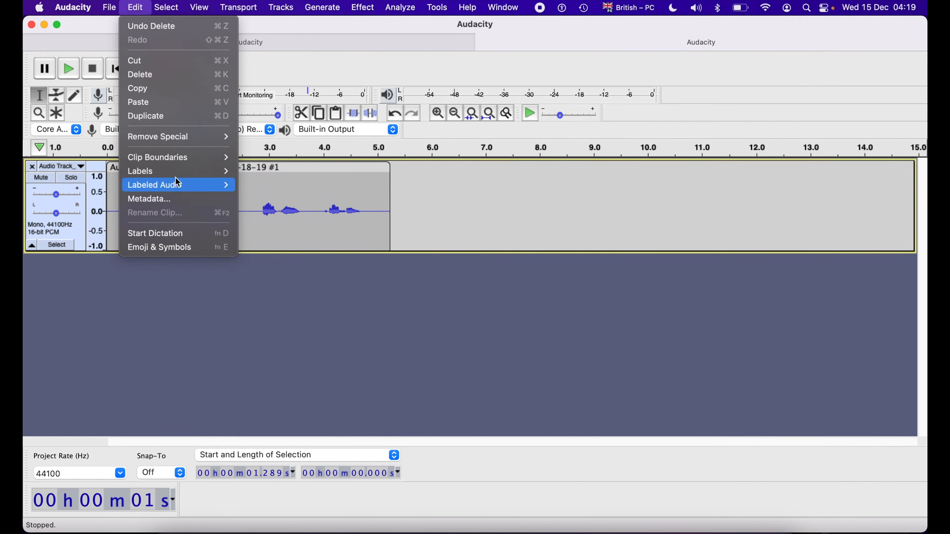
mouse_move(188, 157)
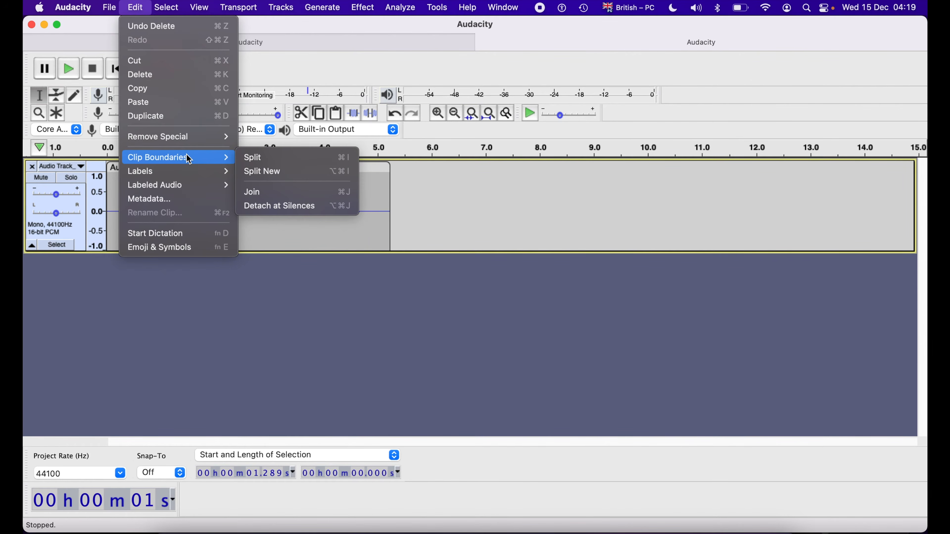
click(282, 165)
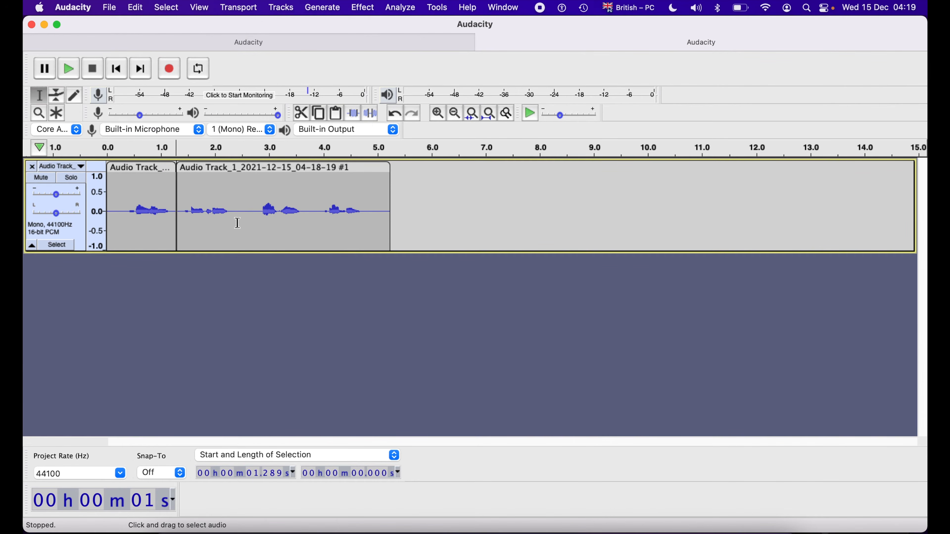
Split the remaining audio at the next two pauses, at about 2.5 s and 3.75 s.
click(244, 211)
key(super+i)
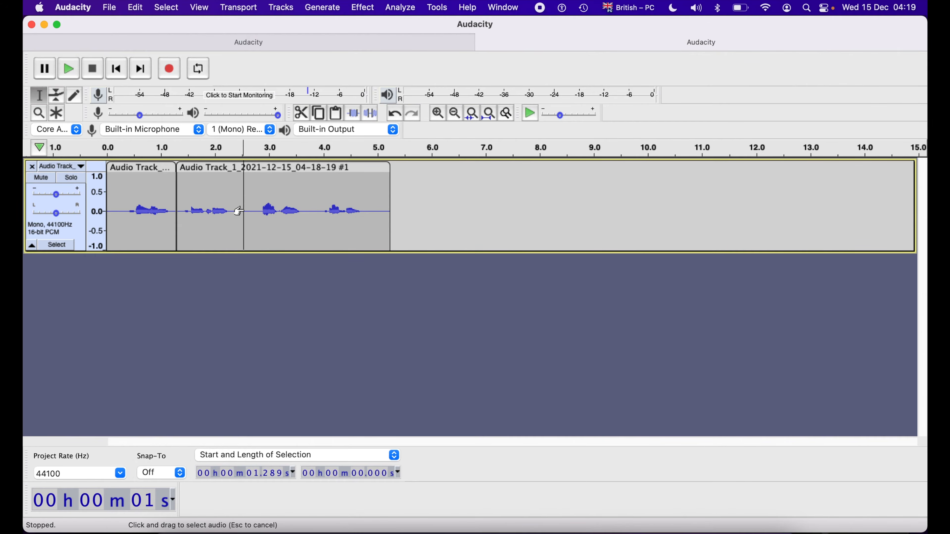
click(134, 8)
mouse_move(176, 163)
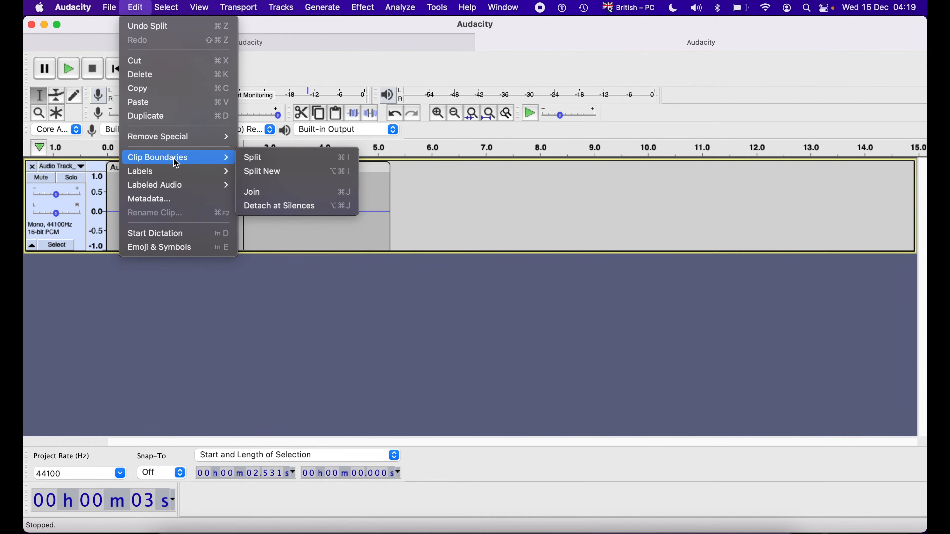
click(352, 162)
click(310, 212)
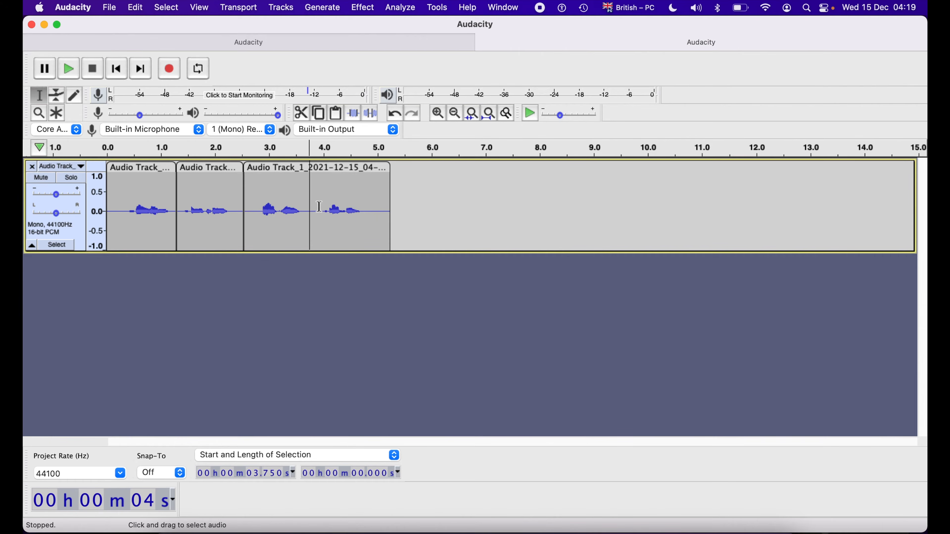
key(super+i)
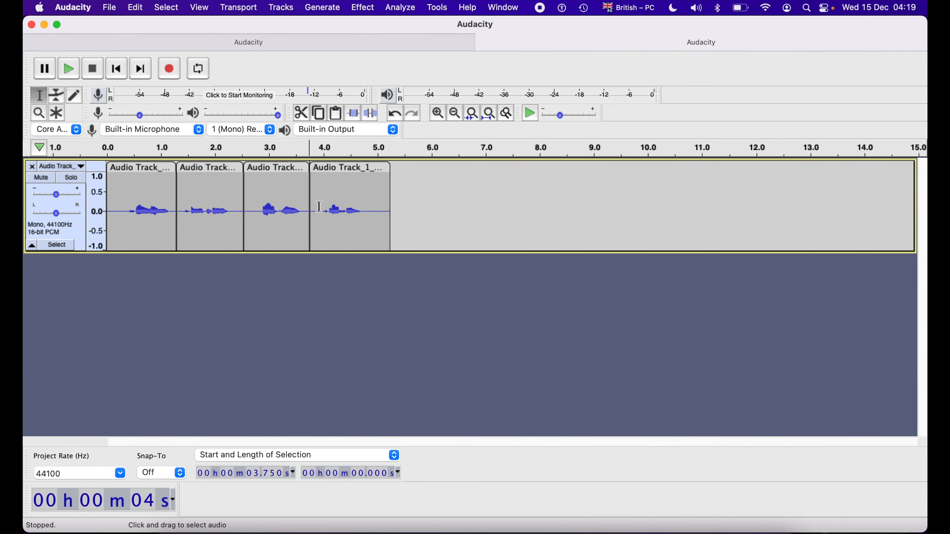
Select the first clip and add a label named 01 over its full length.
double_click(144, 205)
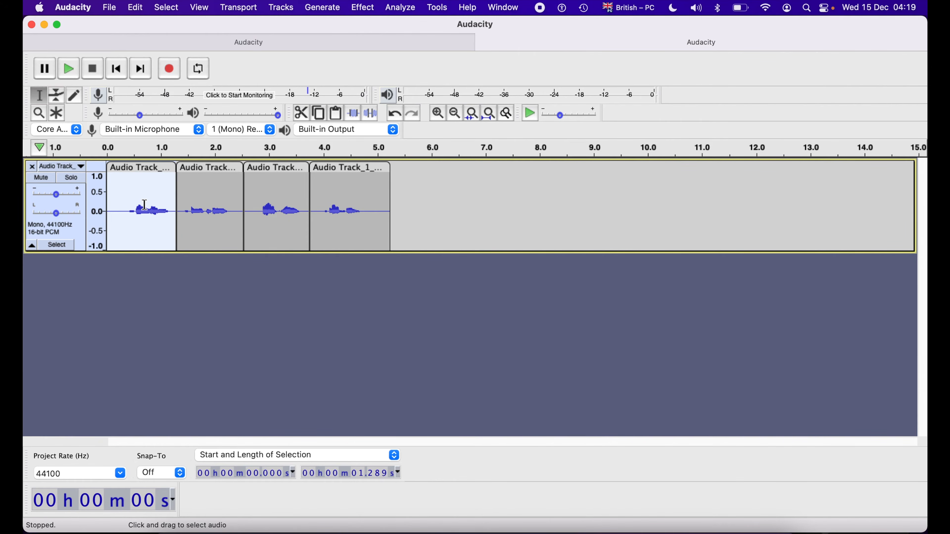
click(136, 7)
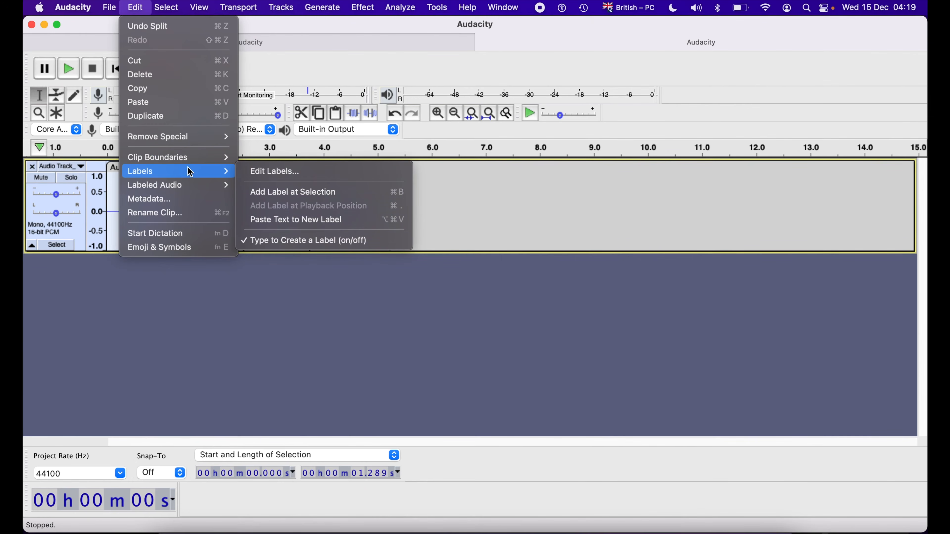
mouse_move(203, 171)
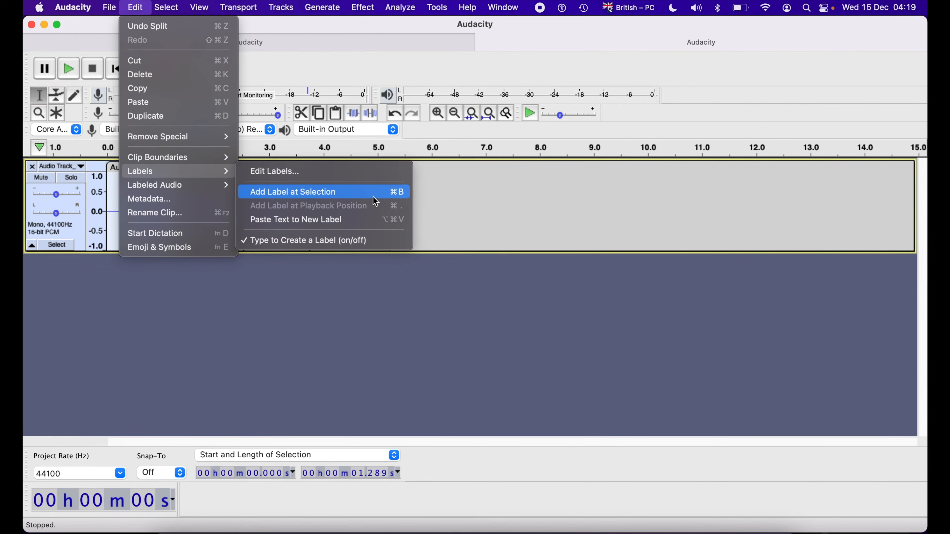
click(396, 195)
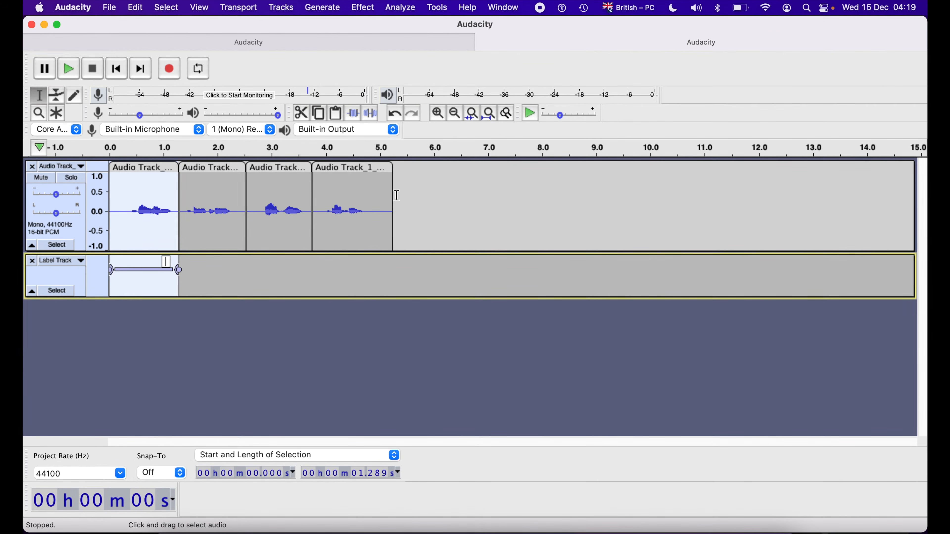
text(01)
key(Return)
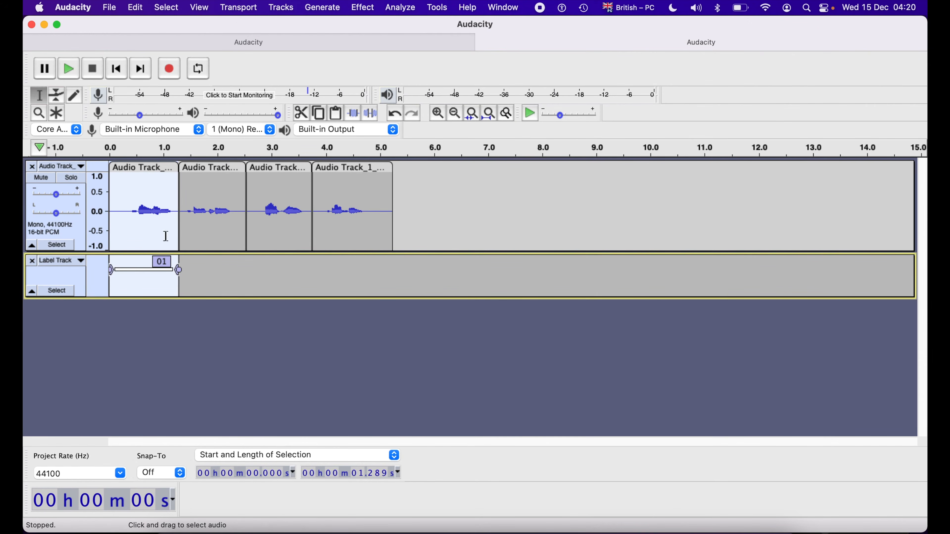
Add labels spanning the second and third clips, named 02 and 03.
double_click(206, 221)
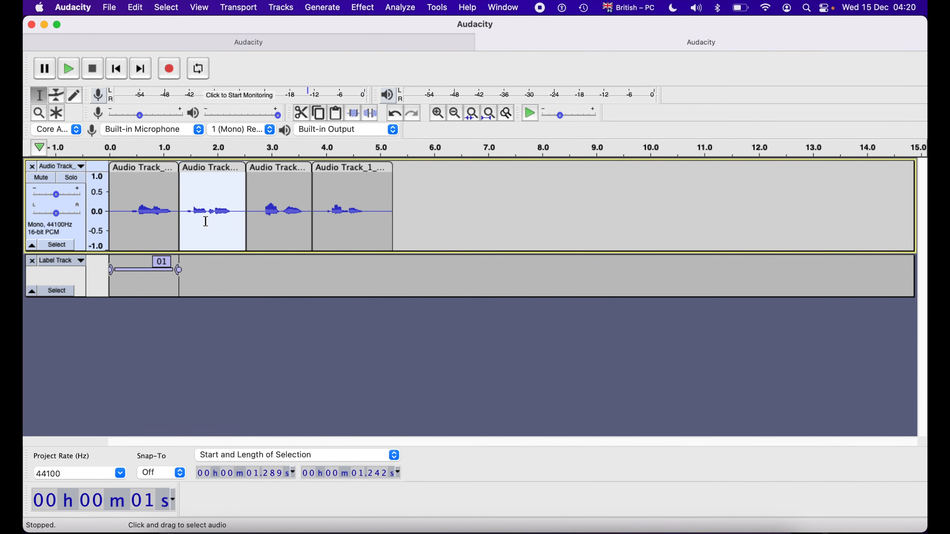
key(super+b)
text(02)
double_click(305, 216)
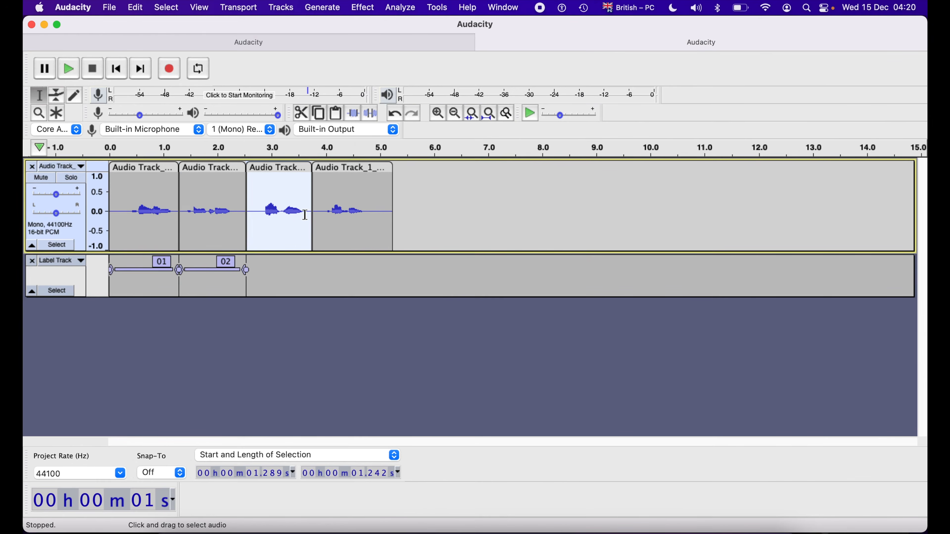
key(super+b)
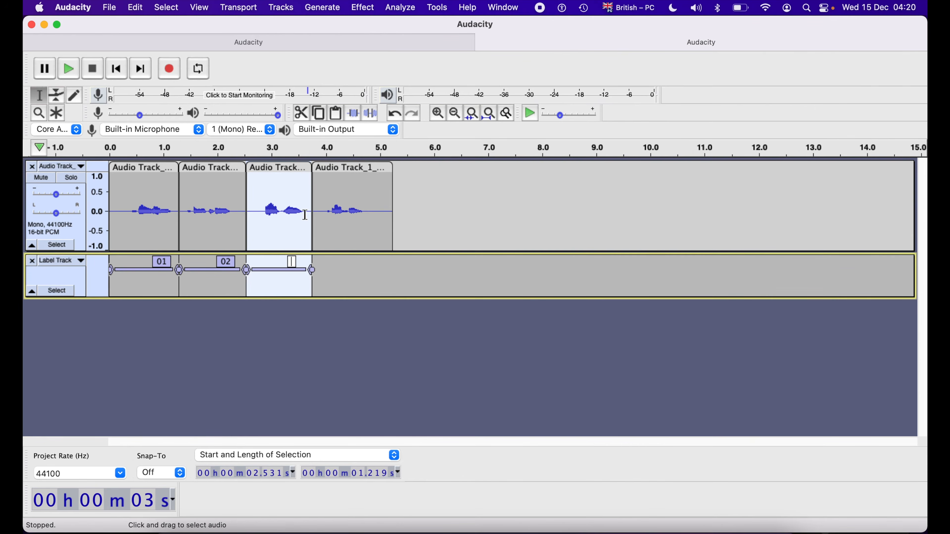
text(03)
key(Return)
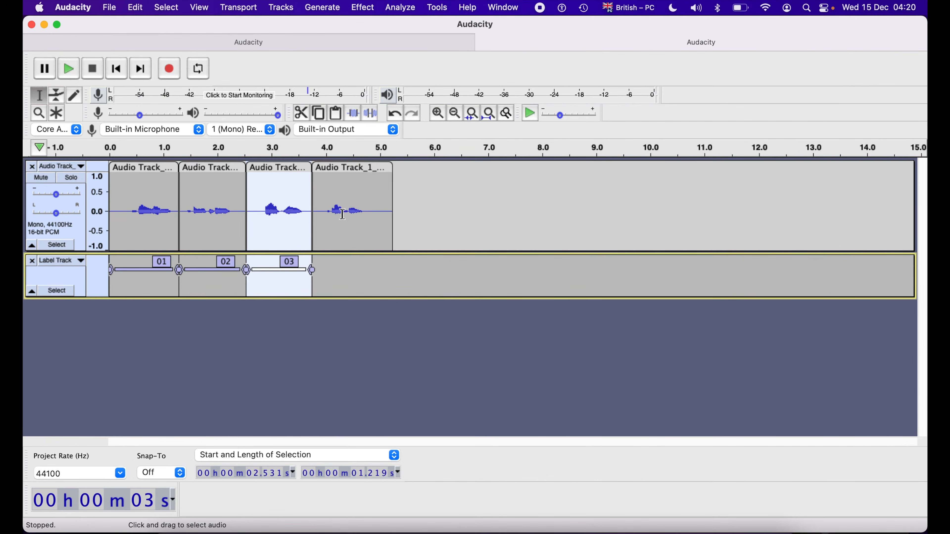
Select the fourth clip and add a label named 04 over it.
double_click(364, 214)
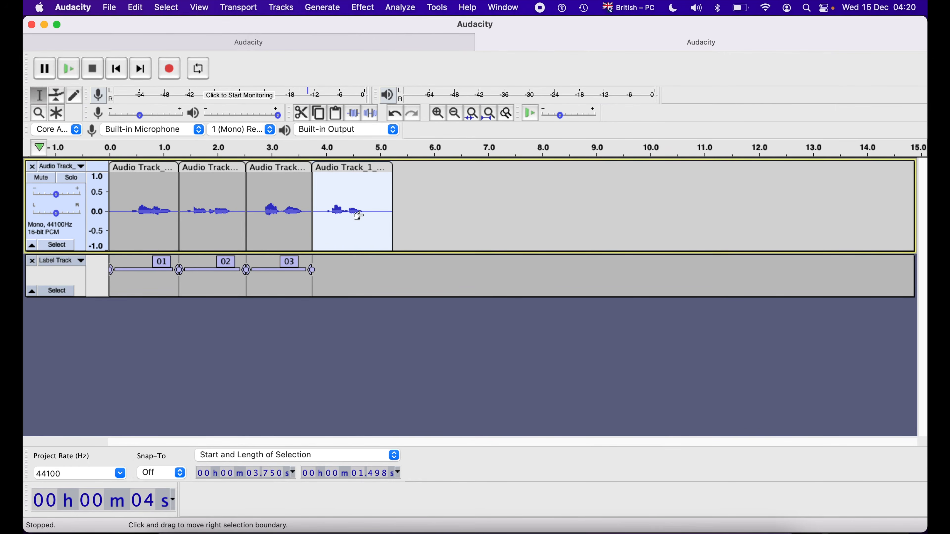
key(super+b)
text(04)
key(Return)
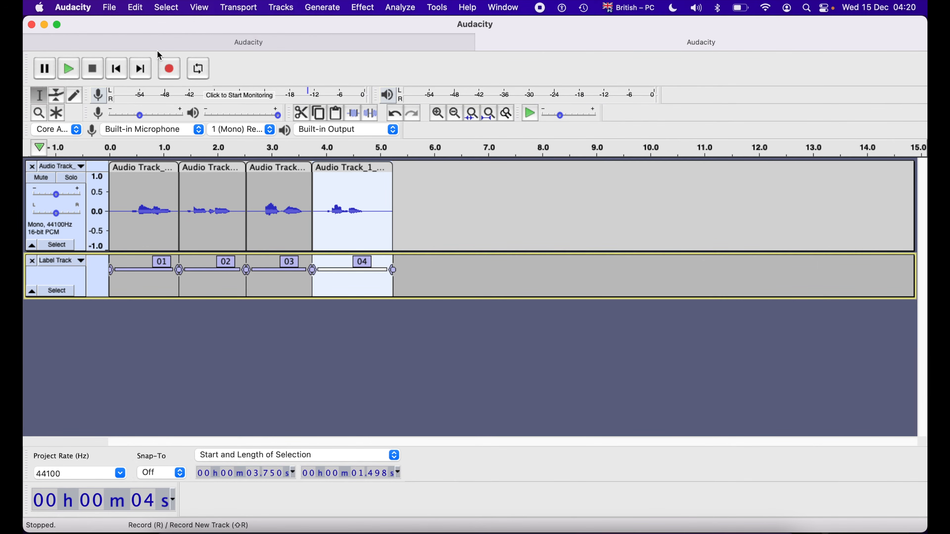
Start a multiple-file export and set its destination to a Split_Files folder inside the Music folder.
click(109, 8)
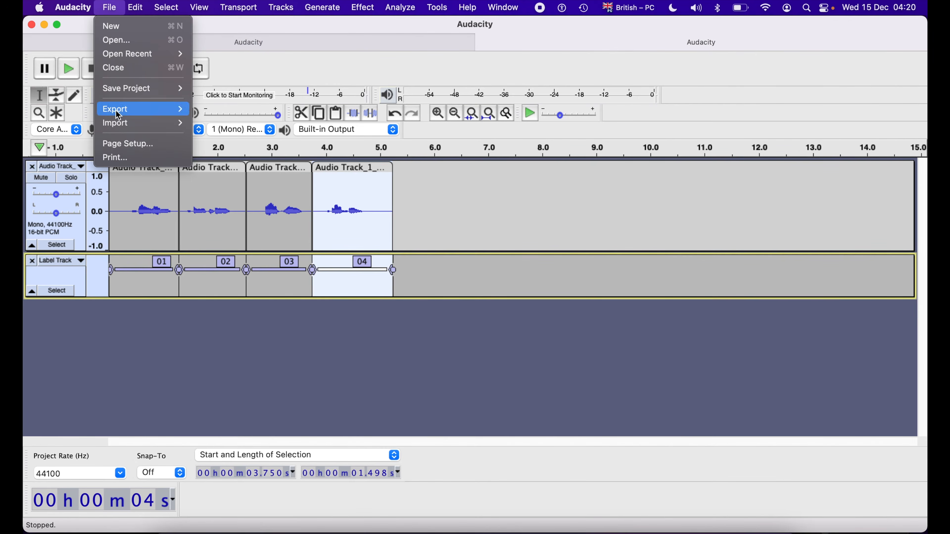
mouse_move(124, 109)
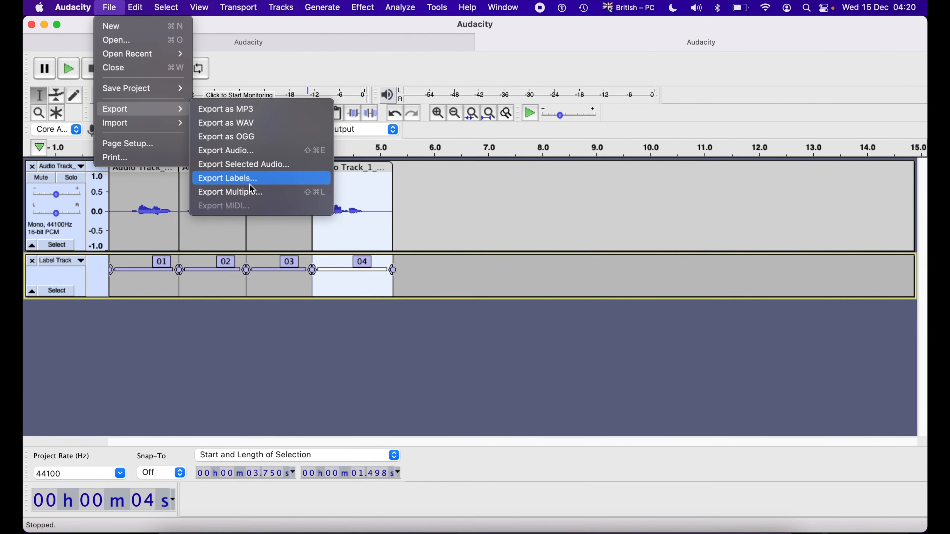
click(257, 198)
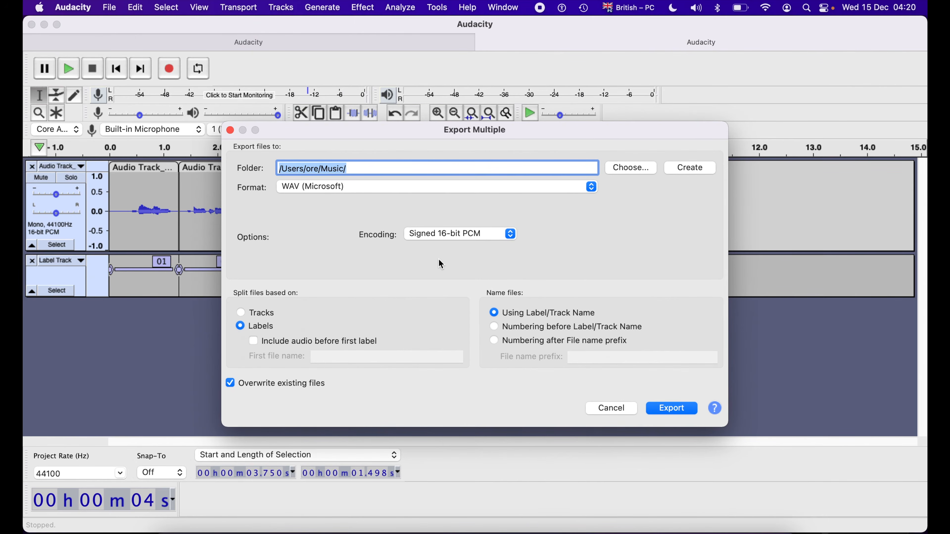
click(395, 171)
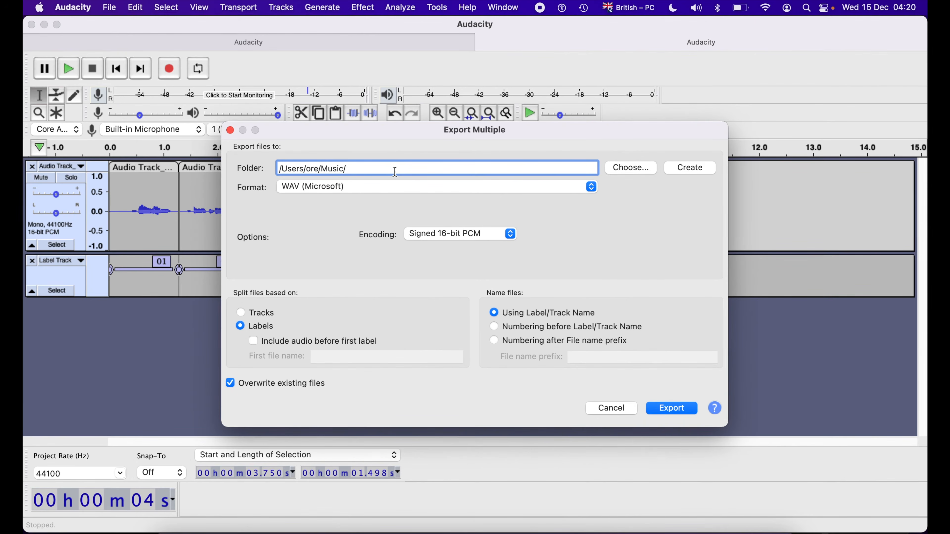
text(Split_Files)
click(494, 340)
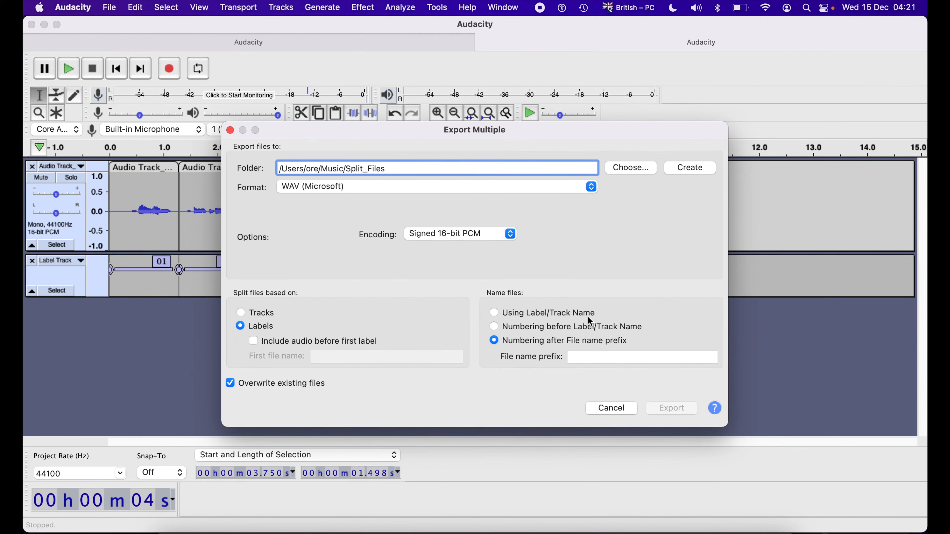
click(555, 315)
drag(481, 132, 613, 124)
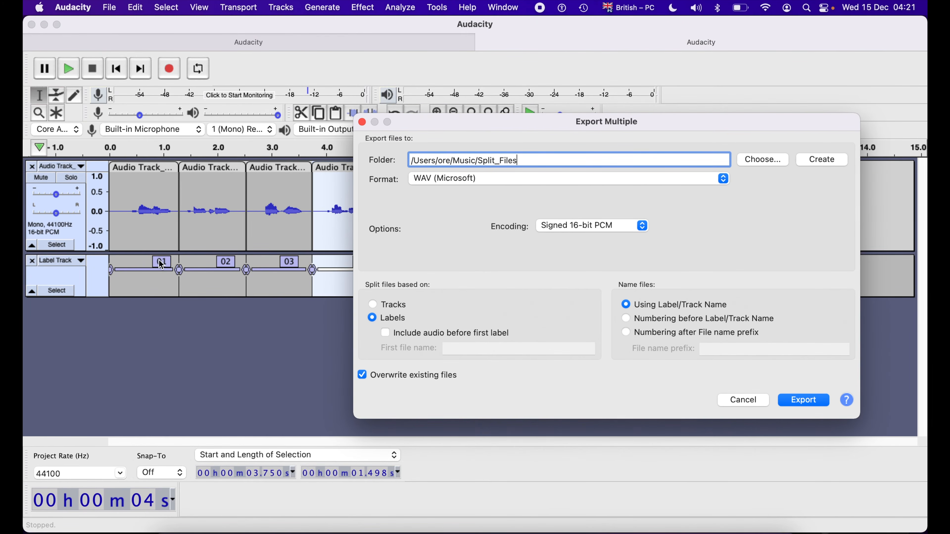
drag(543, 121, 348, 114)
Export the labelled clips as separate WAV files, accepting the metadata tags of each one and closing the export summary.
click(610, 394)
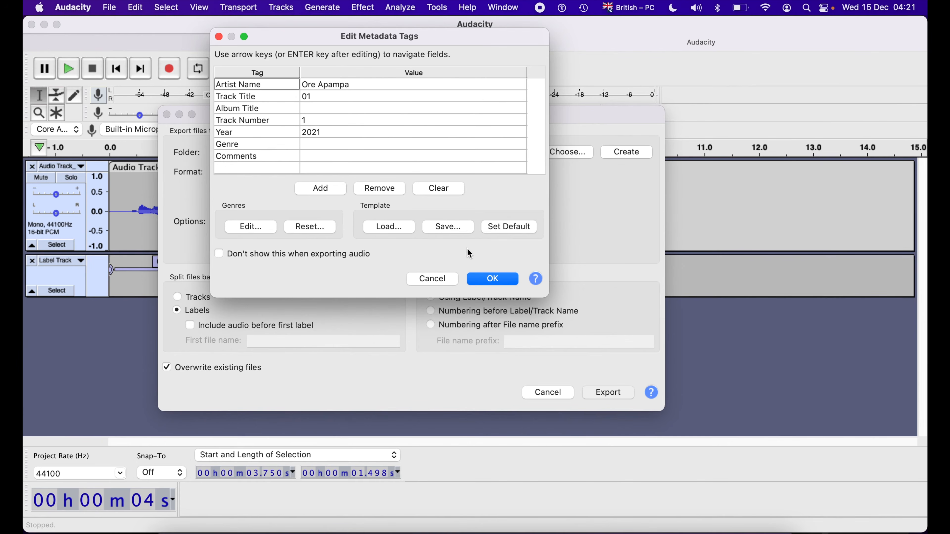
click(496, 283)
click(493, 279)
click(493, 279)
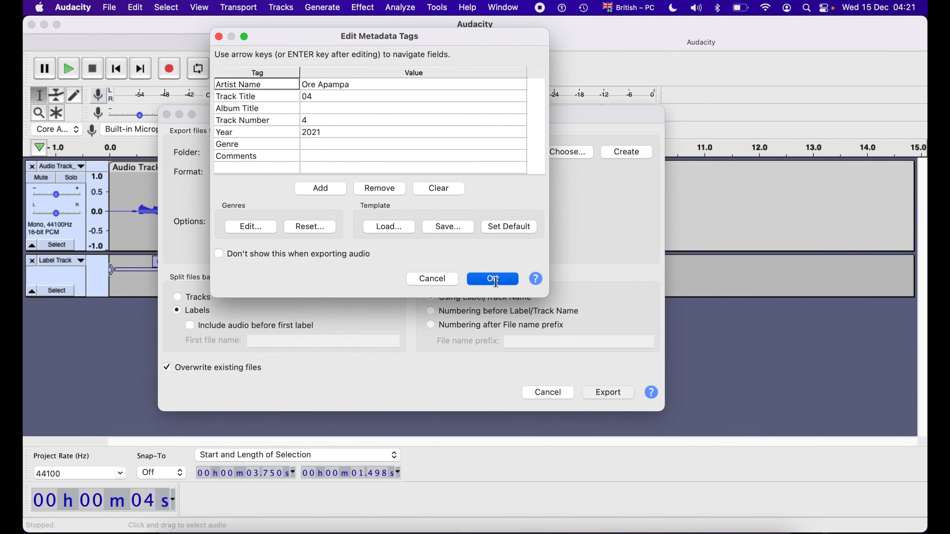
click(496, 282)
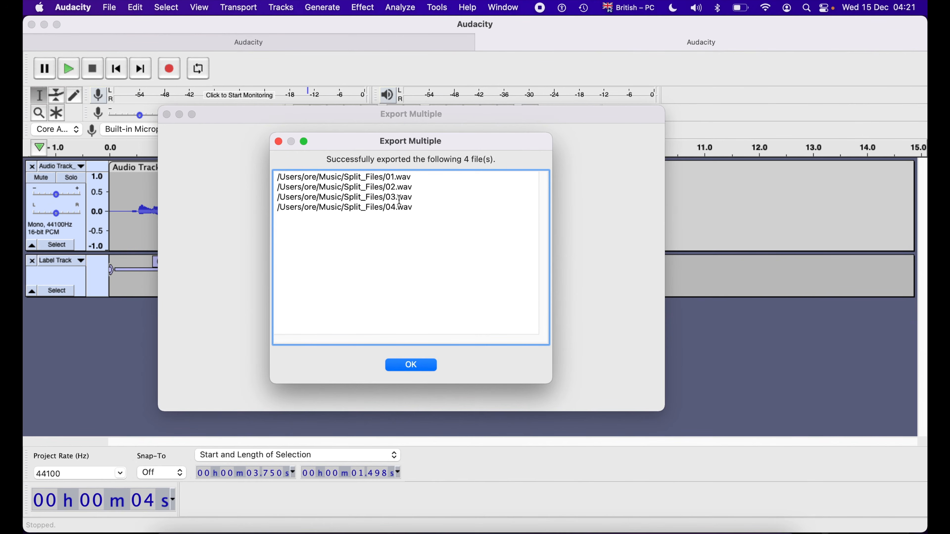
click(412, 365)
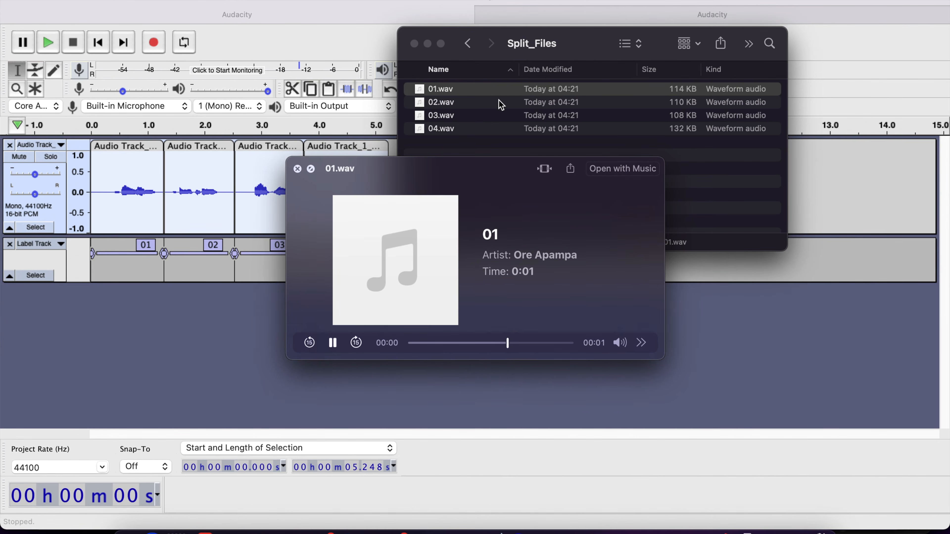
Preview the exported 02.wav, 03.wav and 04.wav files one after another in the Split_Files folder, and close the preview.
click(501, 102)
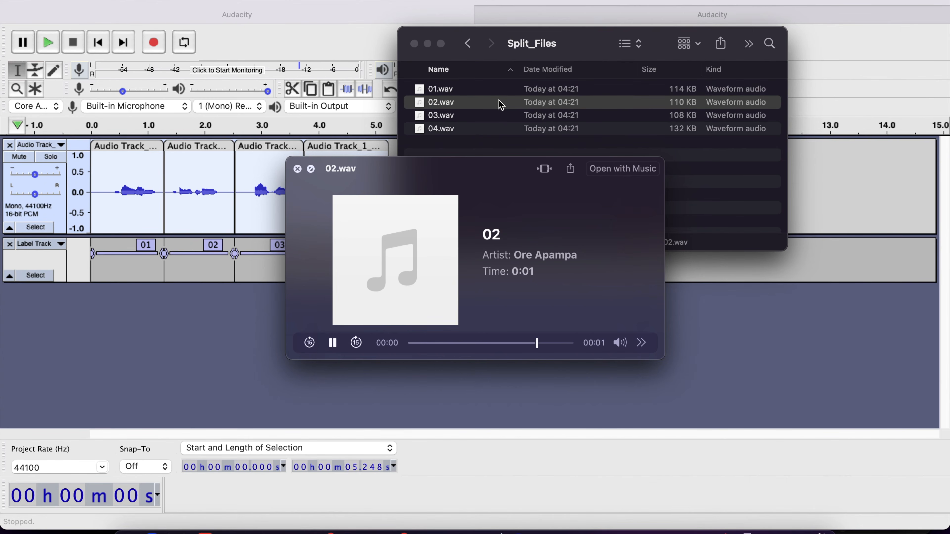
key(Down)
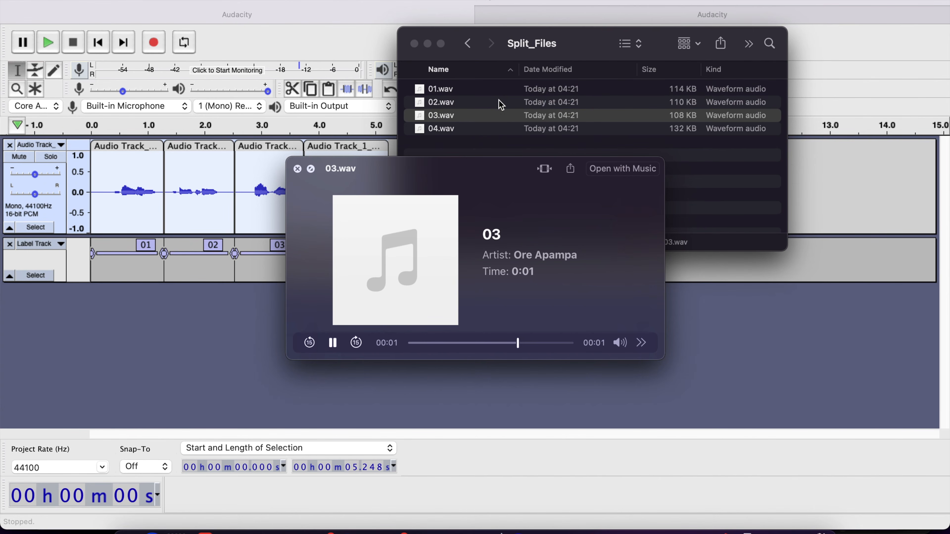
key(Down)
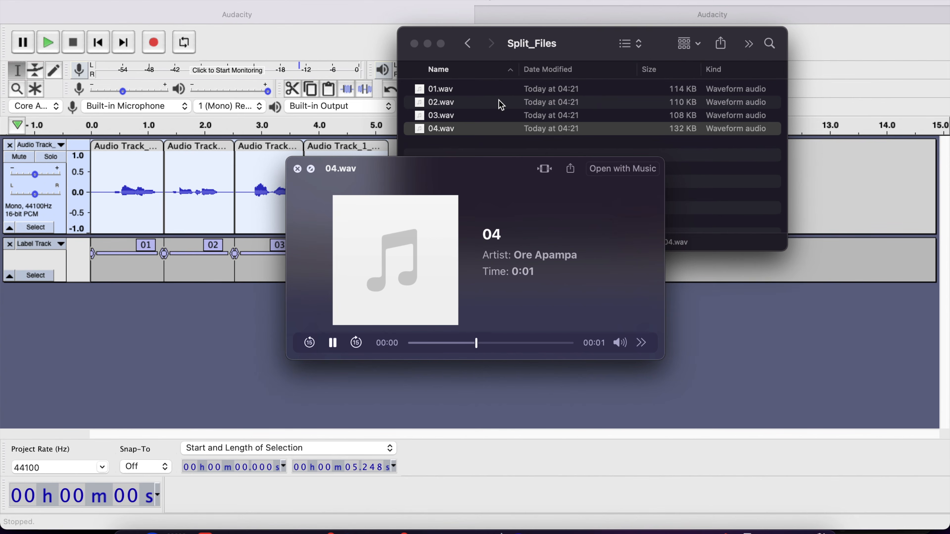
key(space)
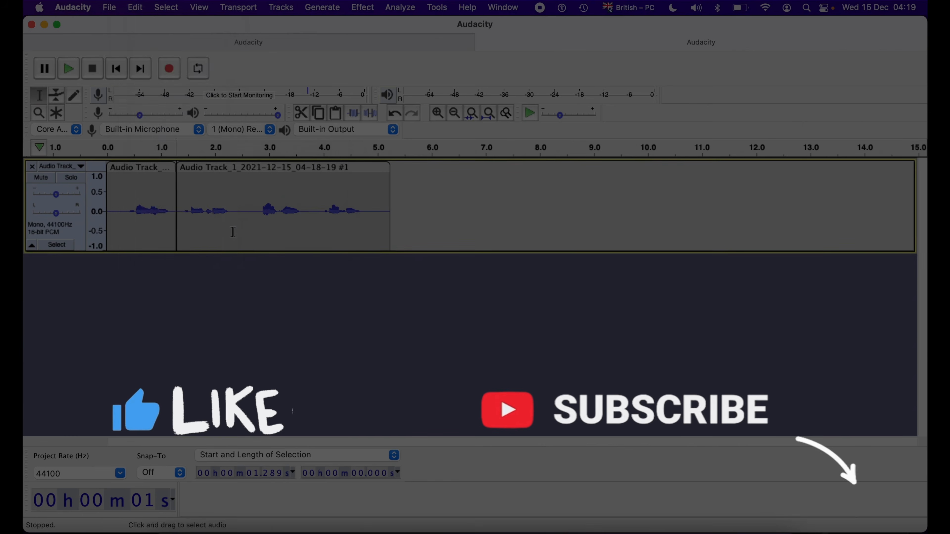
click(135, 7)
mouse_move(176, 157)
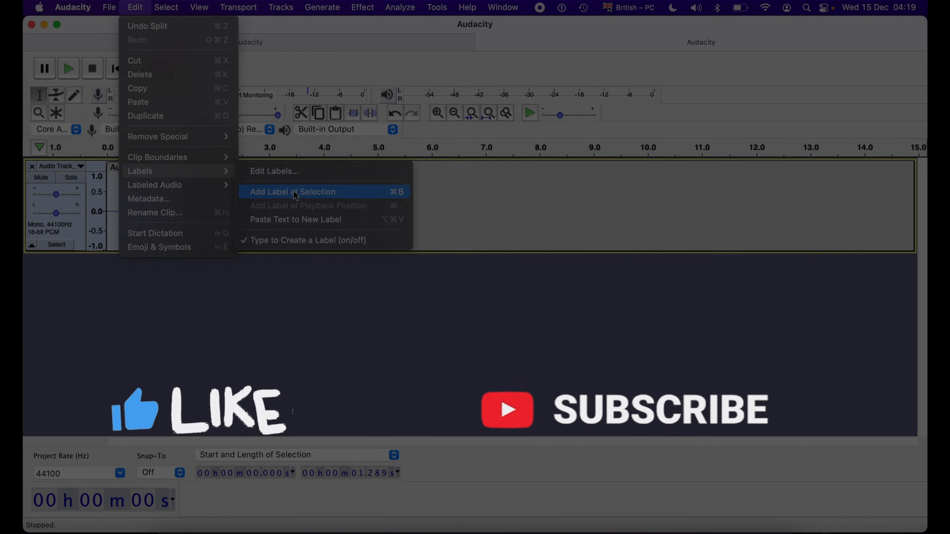
click(397, 190)
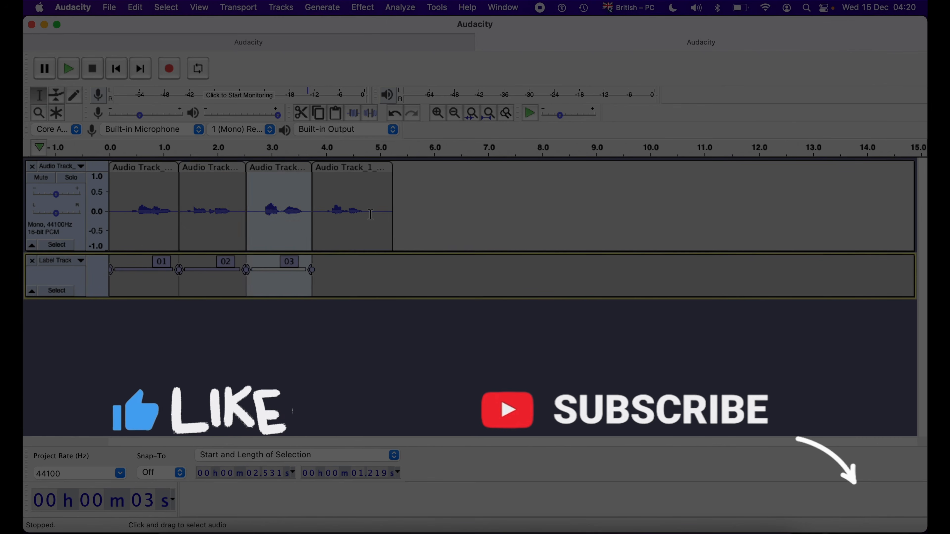
click(109, 7)
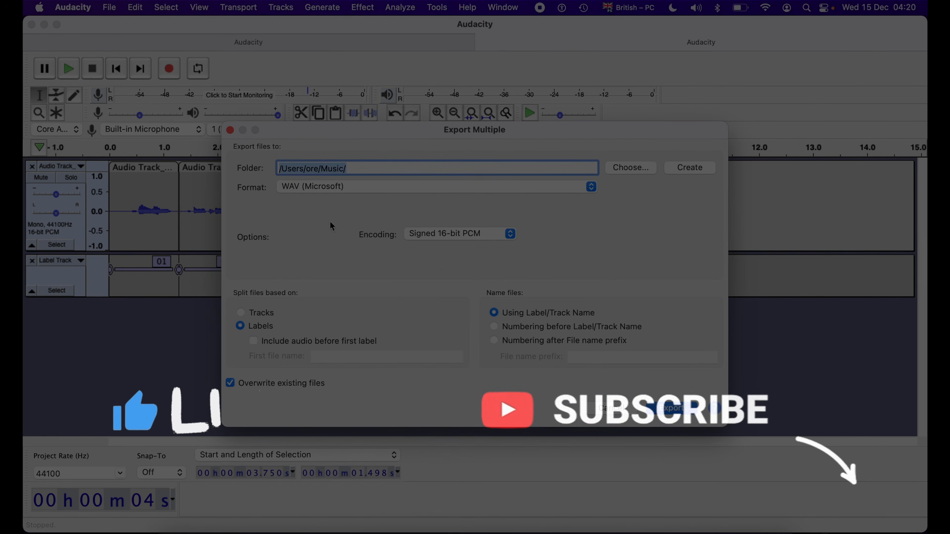
click(394, 169)
text(Split_Files)
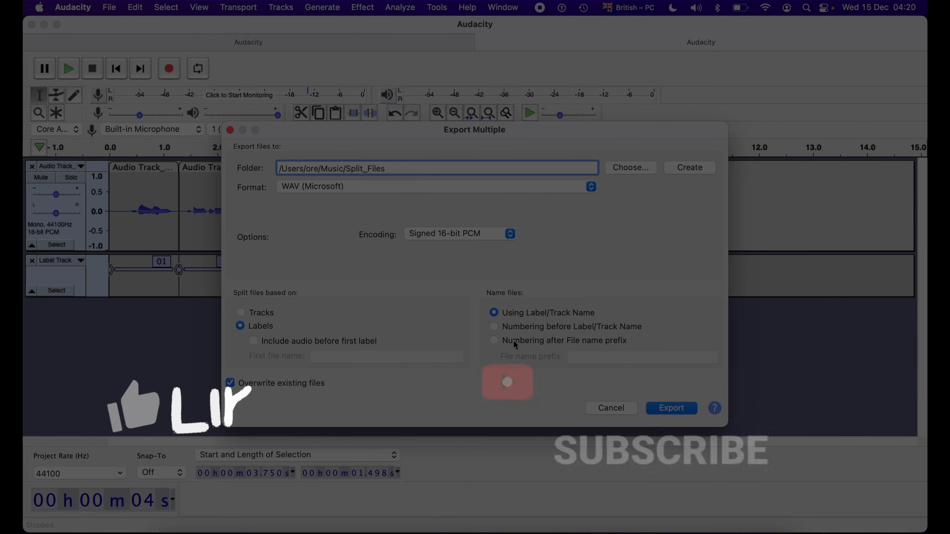
drag(481, 132, 555, 130)
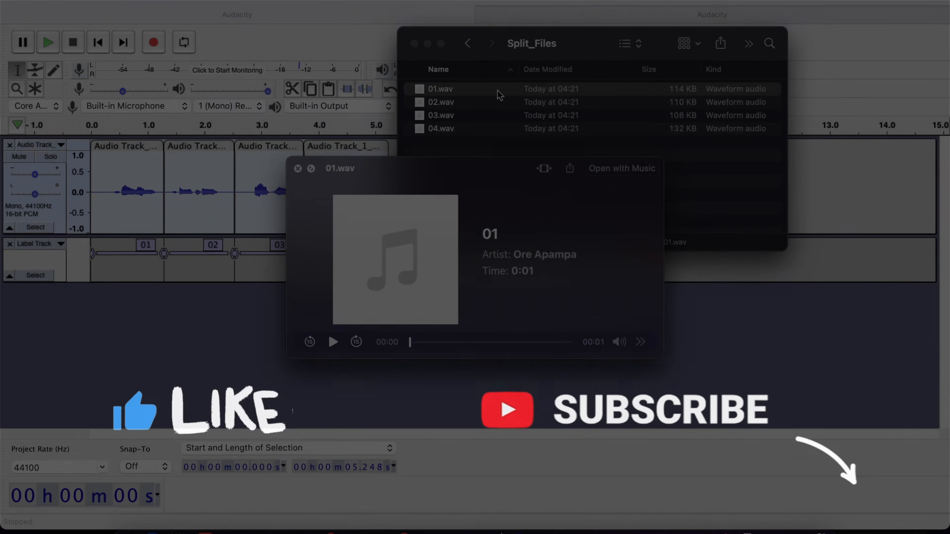